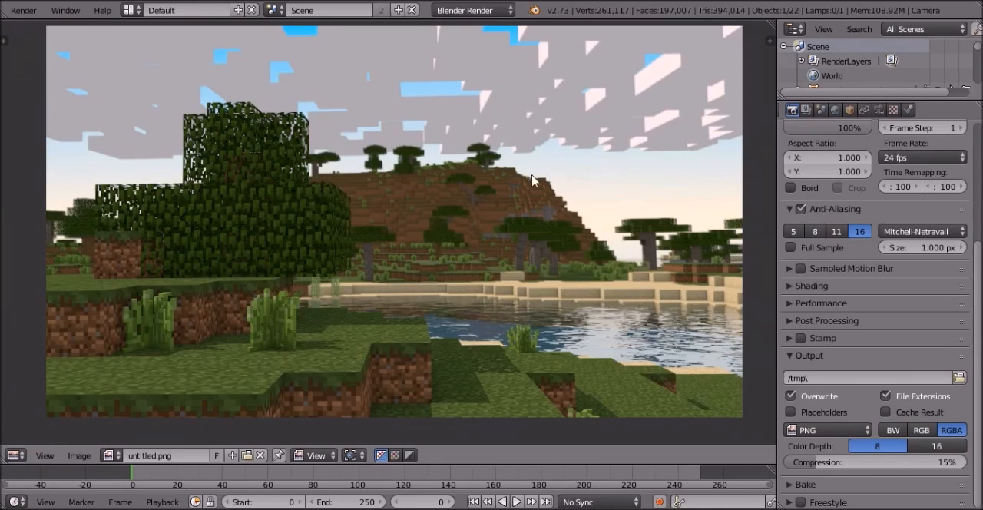
# - Examine the rendered Minecraft scene up close, covering the blocky clouds, the trees and the water
pyautogui.moveTo(510, 198); pyautogui.dragTo(511, 200, button='middle')
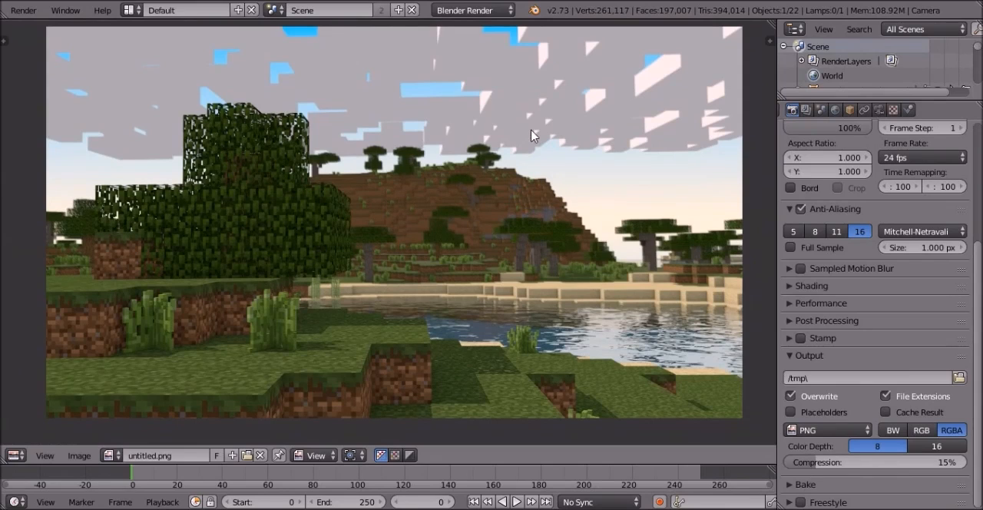
pyautogui.moveTo(521, 162); pyautogui.dragTo(566, 131, button='middle')
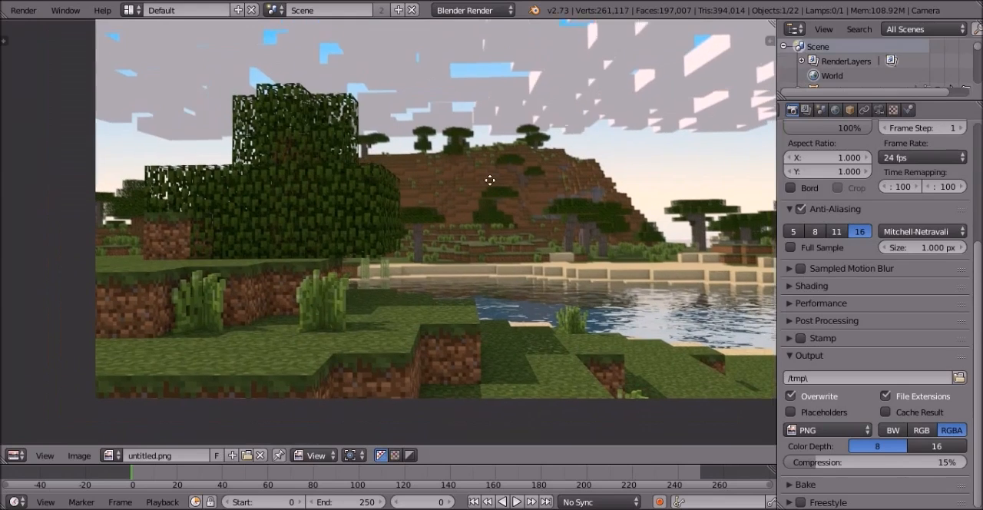
pyautogui.moveTo(490, 180); pyautogui.dragTo(408, 246, button='middle')
pyautogui.moveTo(588, 120); pyautogui.dragTo(447, 191, button='middle')
pyautogui.scroll(2, 553, 137)
pyautogui.moveTo(541, 182); pyautogui.dragTo(649, 178, button='middle')
pyautogui.moveTo(400, 170); pyautogui.dragTo(618, 127, button='middle')
pyautogui.moveTo(385, 203); pyautogui.dragTo(471, 177, button='middle')
pyautogui.scroll(-2, 491, 204)
pyautogui.moveTo(525, 241); pyautogui.dragTo(430, 195, button='middle')
pyautogui.moveTo(566, 208)
pyautogui.mouseDown(button='middle')
pyautogui.moveTo(550, 195)
pyautogui.moveTo(543, 228)
pyautogui.moveTo(521, 221)
pyautogui.moveTo(530, 209)
pyautogui.moveTo(572, 208)
pyautogui.mouseUp(button='middle')
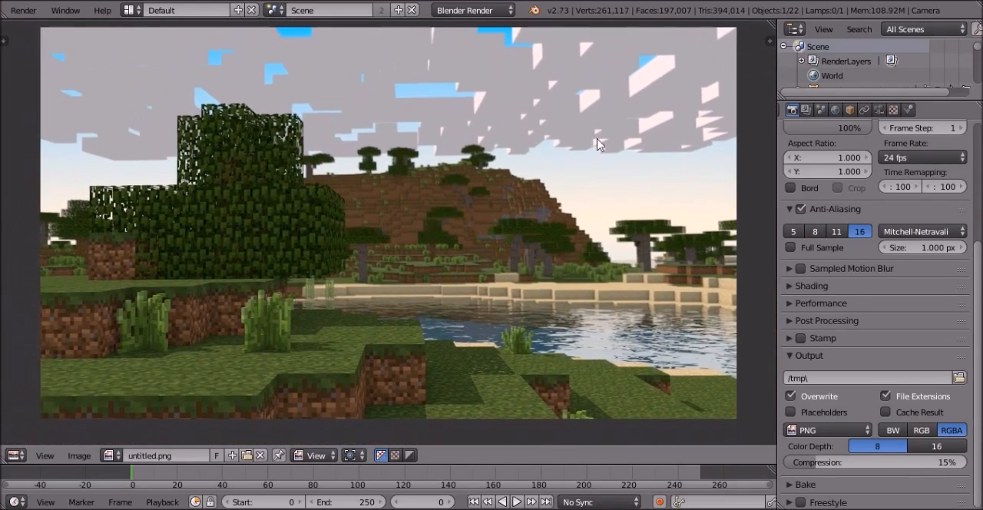
pyautogui.scroll(3, 601, 144)
pyautogui.moveTo(629, 258); pyautogui.dragTo(450, 127, button='middle')
pyautogui.scroll(-3, 584, 192)
pyautogui.moveTo(638, 228); pyautogui.dragTo(600, 265, button='middle')
pyautogui.scroll(3, 355, 151)
pyautogui.scroll(-1, 399, 234)
pyautogui.scroll(-1, 399, 234)
pyautogui.moveTo(497, 229); pyautogui.dragTo(732, 207, button='middle')
pyautogui.moveTo(391, 248); pyautogui.dragTo(559, 130, button='middle')
pyautogui.scroll(5, 361, 356)
pyautogui.scroll(-3, 559, 130)
pyautogui.scroll(-1, 584, 112)
pyautogui.scroll(1, 591, 105)
pyautogui.scroll(1, 545, 164)
pyautogui.scroll(-5, 584, 169)
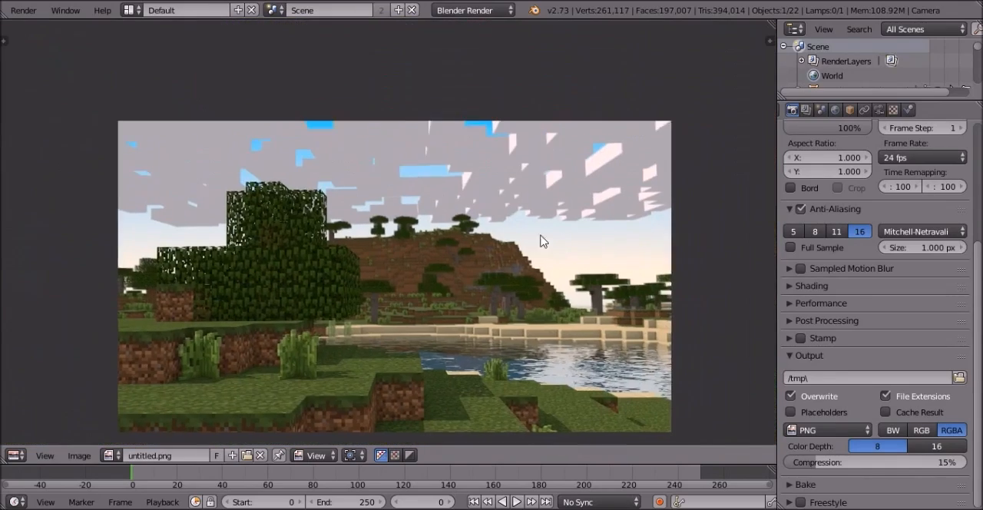
pyautogui.scroll(3, 565, 257)
pyautogui.moveTo(597, 233); pyautogui.dragTo(595, 201, button='middle')
pyautogui.scroll(-1, 572, 147)
pyautogui.moveTo(644, 135); pyautogui.dragTo(562, 220, button='middle')
pyautogui.moveTo(706, 161); pyautogui.dragTo(197, 200, button='middle')
pyautogui.scroll(-2, 361, 244)
pyautogui.moveTo(388, 255); pyautogui.dragTo(278, 136, button='middle')
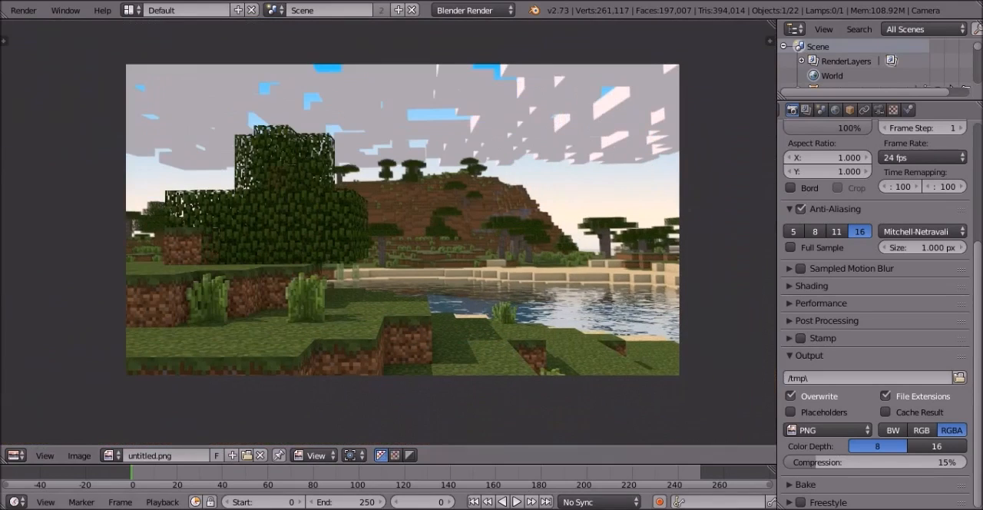
# - Switch to the other Blender window and start a new default scene
pyautogui.moveTo(596, 509)
pyautogui.click(632, 461)
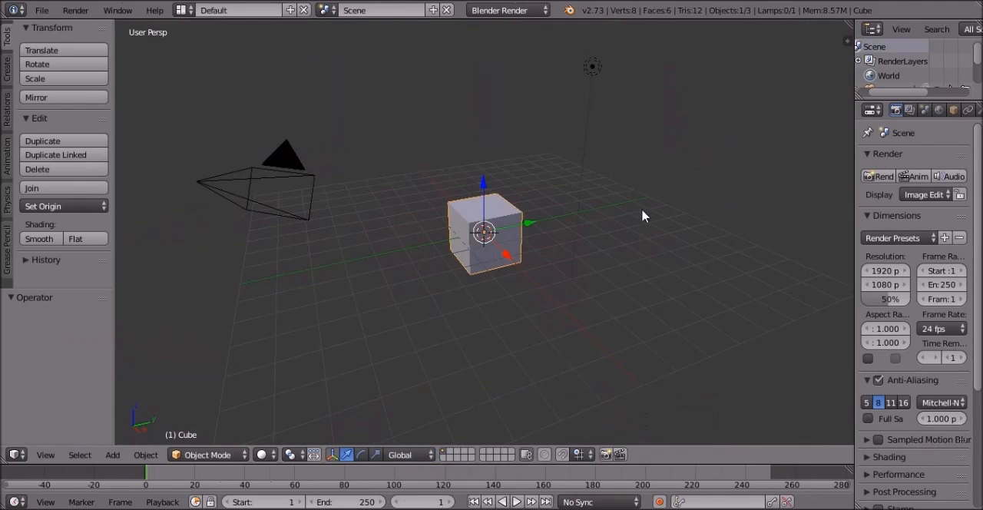
pyautogui.moveTo(657, 197); pyautogui.dragTo(46, 23, button='middle')
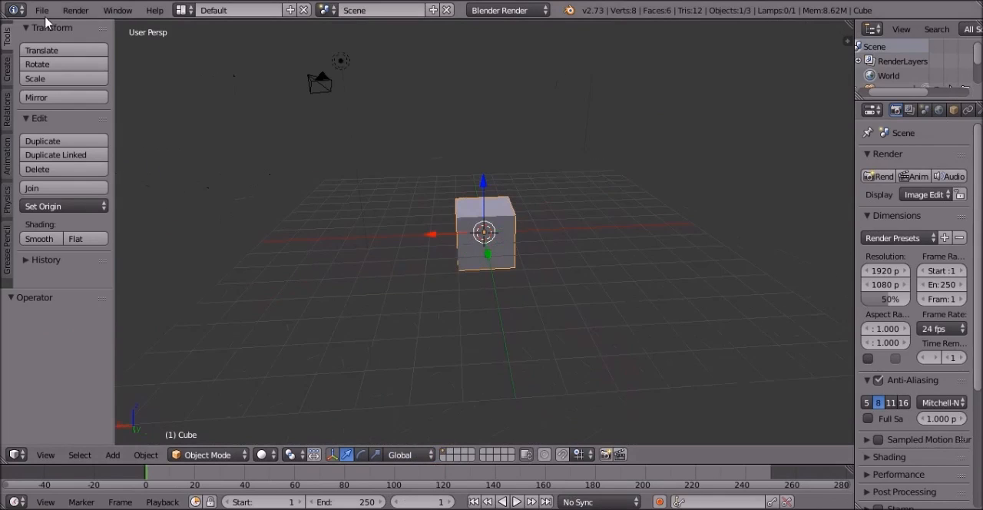
pyautogui.click(51, 15)
pyautogui.click(66, 31)
pyautogui.click(49, 14)
pyautogui.click(53, 30)
pyautogui.click(54, 39)
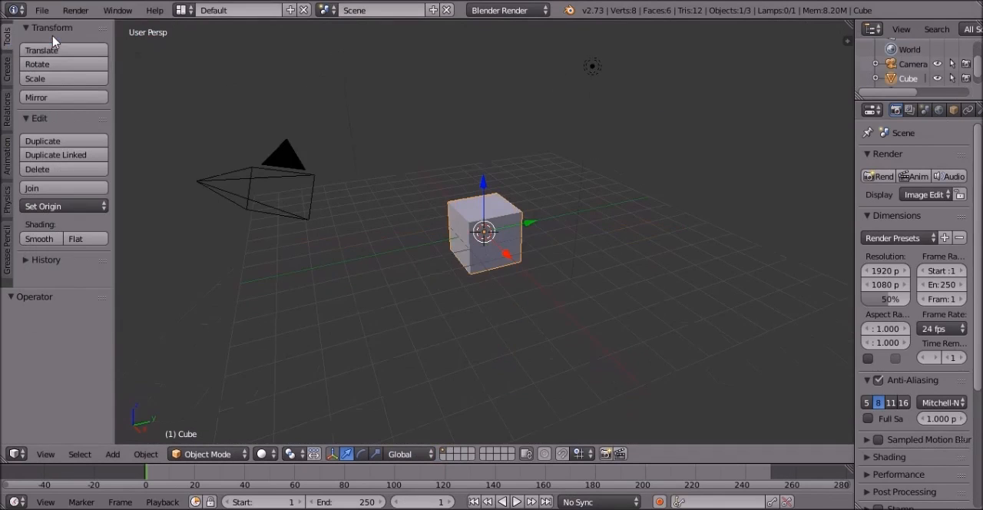
pyautogui.click(53, 30)
# - Delete the default cube and add a plane mesh at the scene's origin
pyautogui.moveTo(500, 244); pyautogui.dragTo(722, 257, button='middle')
pyautogui.press('Delete')
pyautogui.hotkey('shift', 'a')
pyautogui.hotkey('shift', 'a')
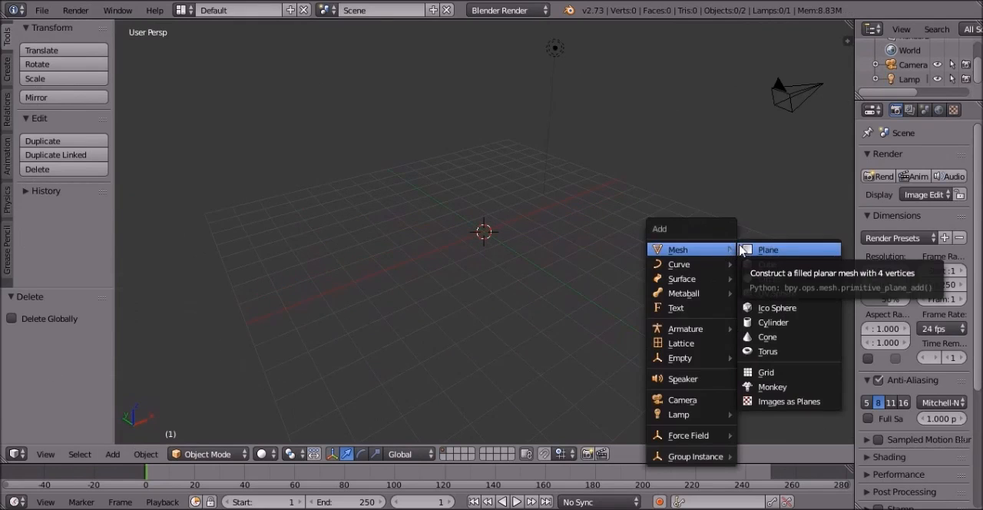
pyautogui.press('Return')
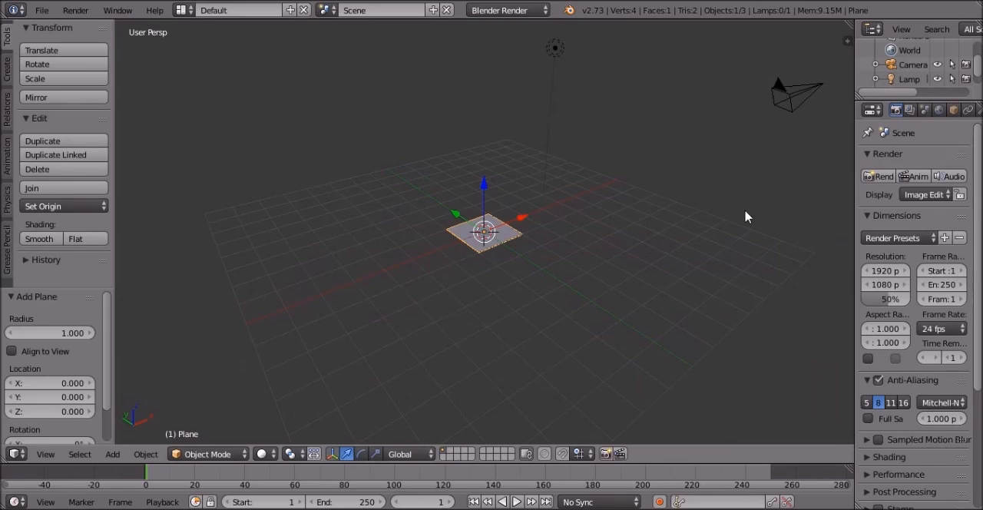
# - Scale the plane uniformly by a factor of 10
pyautogui.moveTo(518, 209); pyautogui.dragTo(557, 312, button='middle')
pyautogui.scroll(-3, 557, 312)
pyautogui.press('s')
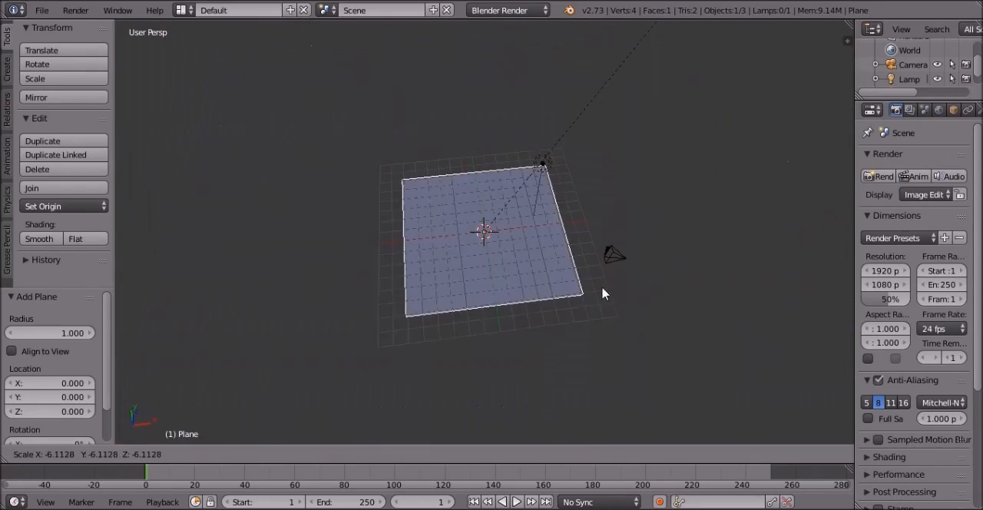
pyautogui.rightClick(465, 142)
pyautogui.write('s10')
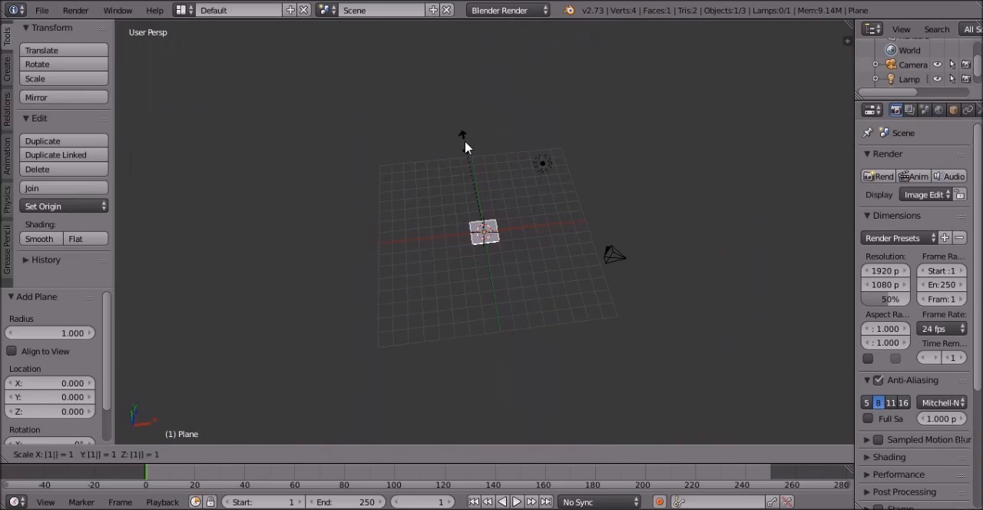
pyautogui.press('Return')
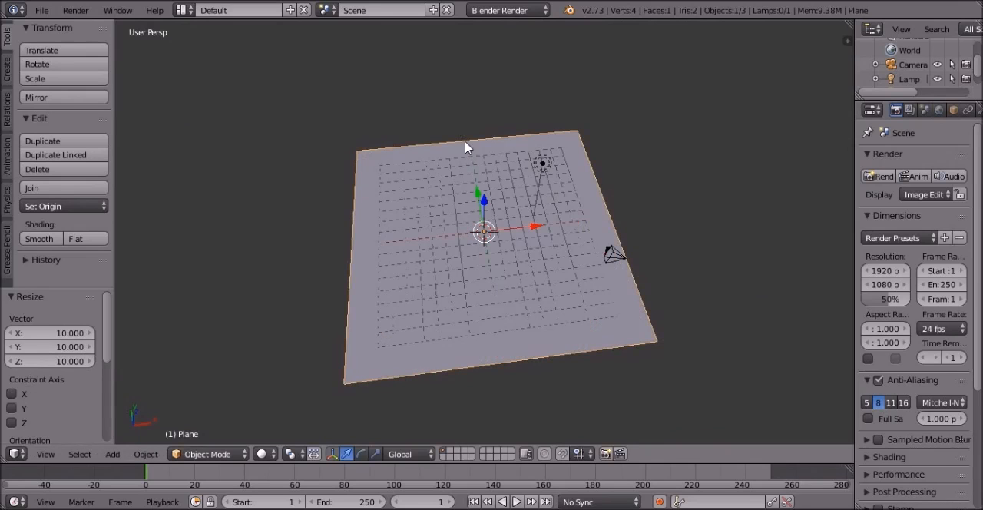
pyautogui.scroll(3, 526, 288)
pyautogui.moveTo(607, 287); pyautogui.dragTo(484, 225, button='middle')
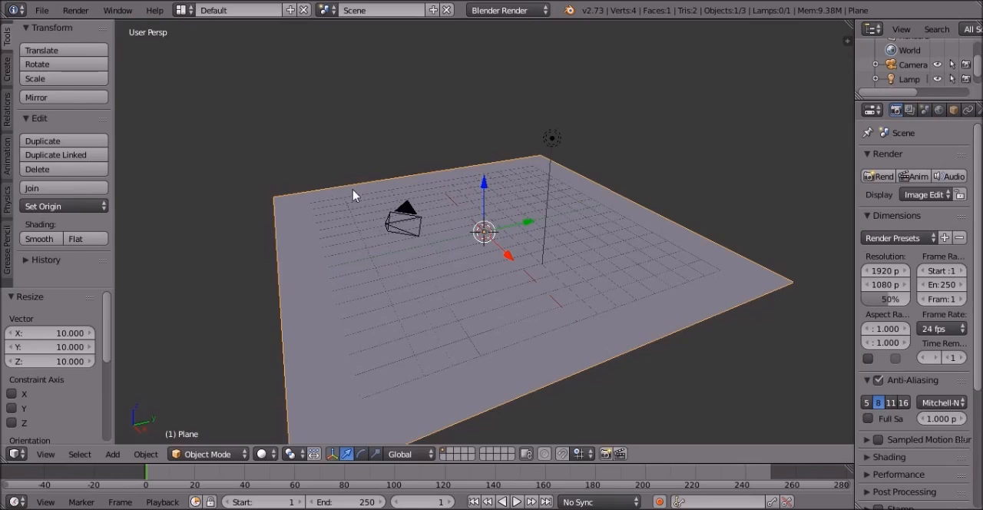
pyautogui.moveTo(355, 298); pyautogui.dragTo(485, 272, button='middle')
# - Enter Edit Mode and subdivide the plane four times into a 16 by 16 grid of faces
pyautogui.press('Tab')
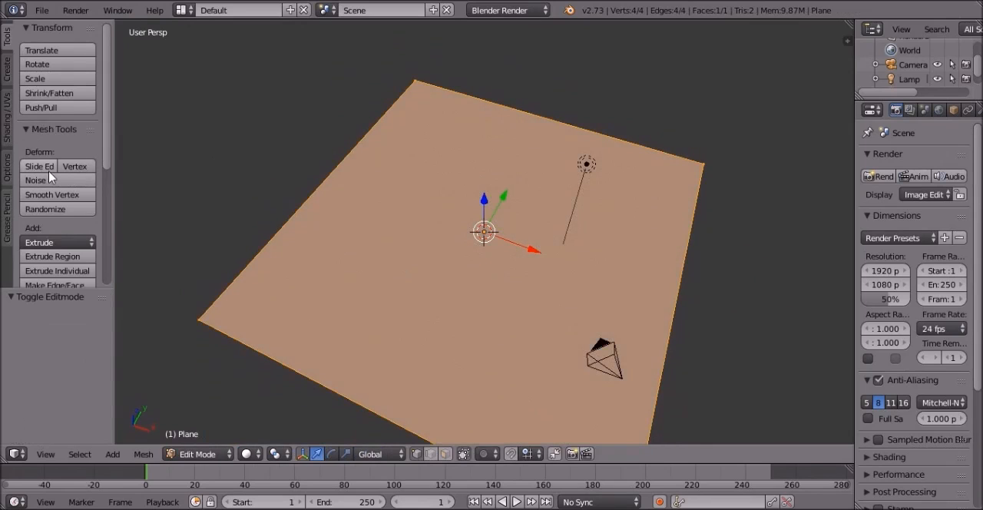
pyautogui.scroll(-4, 50, 177)
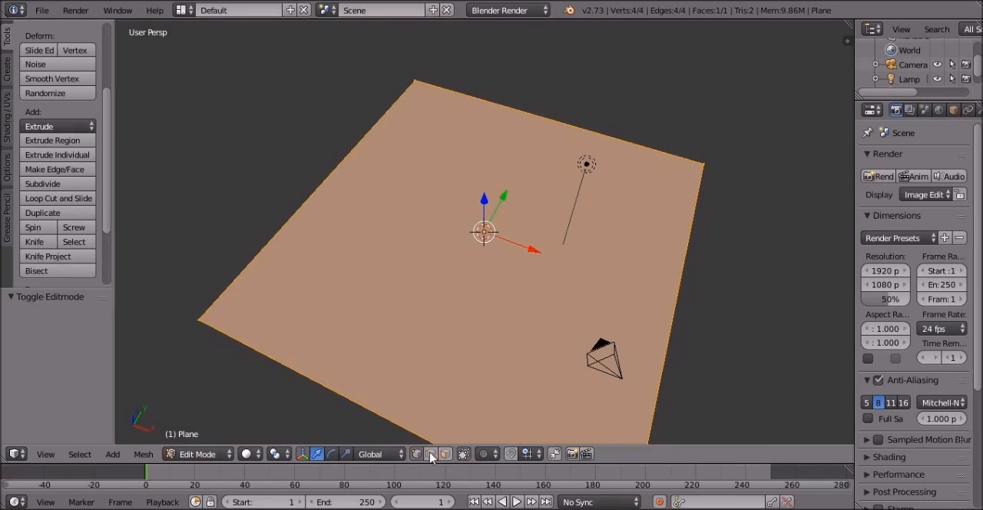
pyautogui.click(77, 184)
pyautogui.click(76, 184)
pyautogui.click(77, 183)
pyautogui.moveTo(538, 92); pyautogui.dragTo(230, 169, button='middle')
pyautogui.click(60, 186)
pyautogui.moveTo(484, 230); pyautogui.dragTo(504, 255, button='middle')
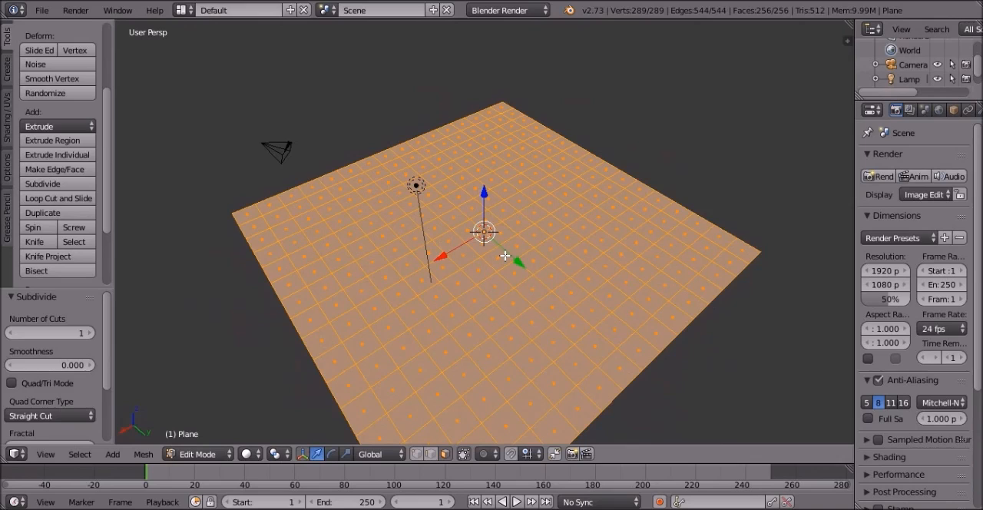
# - Clear the selection of the whole grid and select a single face near its front edge
pyautogui.moveTo(442, 264); pyautogui.dragTo(628, 235, button='middle')
pyautogui.press('a')
pyautogui.rightClick(564, 365)
pyautogui.moveTo(558, 387); pyautogui.dragTo(512, 245, button='middle')
pyautogui.moveTo(469, 274); pyautogui.dragTo(414, 158, button='middle')
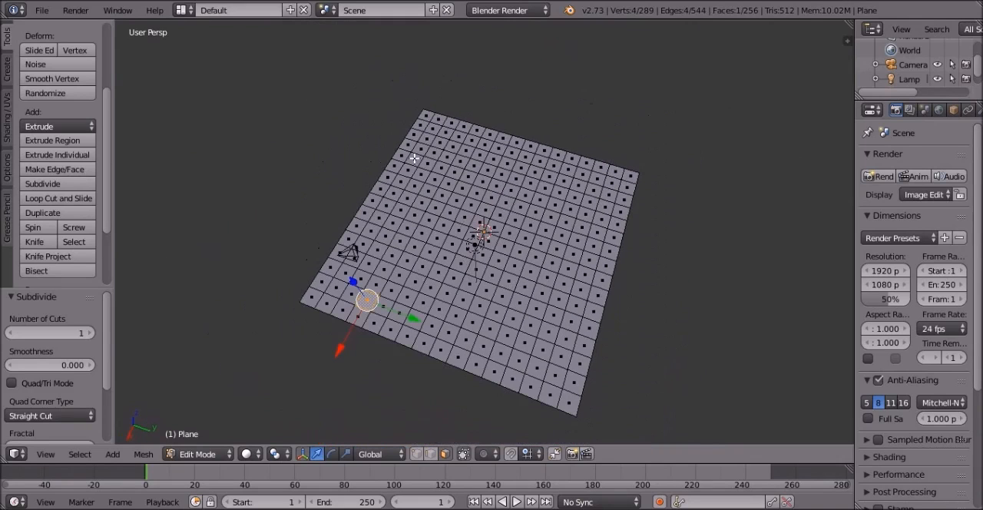
pyautogui.rightClick(509, 296)
pyautogui.rightClick(512, 352)
pyautogui.rightClick(557, 288)
pyautogui.rightClick(439, 309)
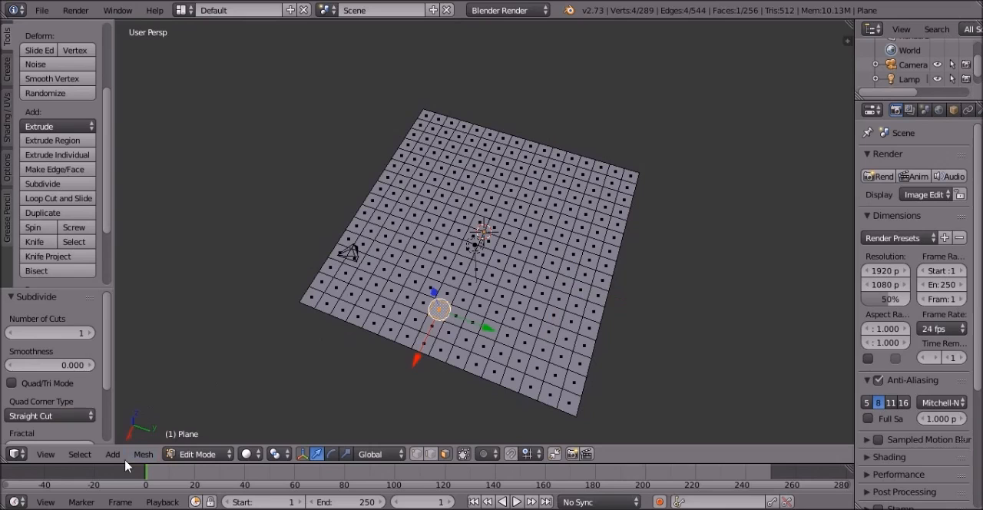
# - Randomly select 50% of the grid, delete those faces and return to Object Mode
pyautogui.click(80, 454)
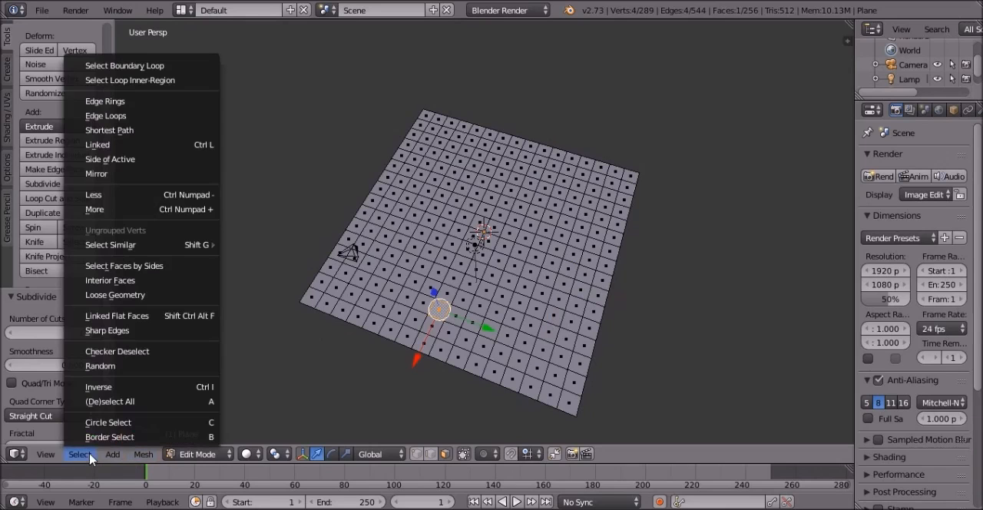
pyautogui.click(132, 366)
pyautogui.moveTo(622, 319); pyautogui.dragTo(323, 306, button='middle')
pyautogui.press('x')
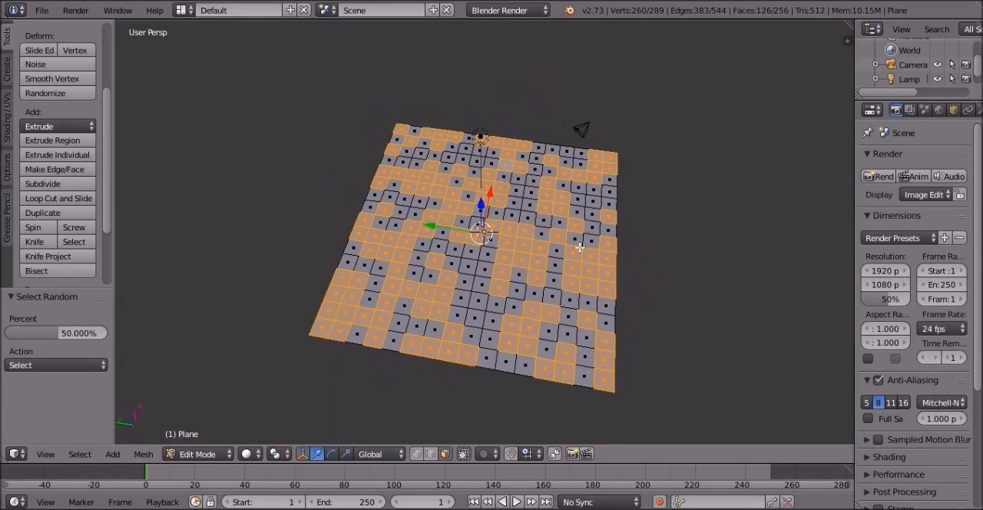
pyautogui.moveTo(576, 282); pyautogui.dragTo(572, 283, button='middle')
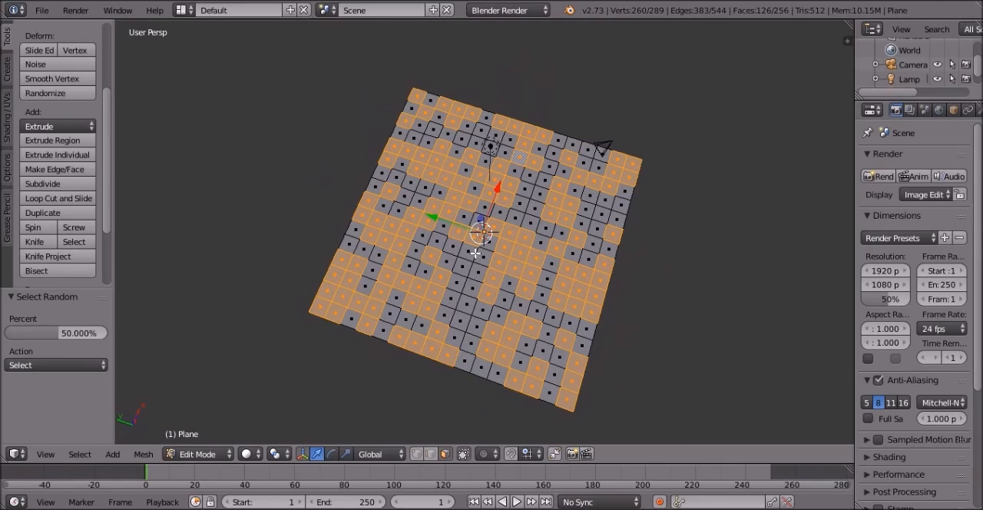
pyautogui.press('x')
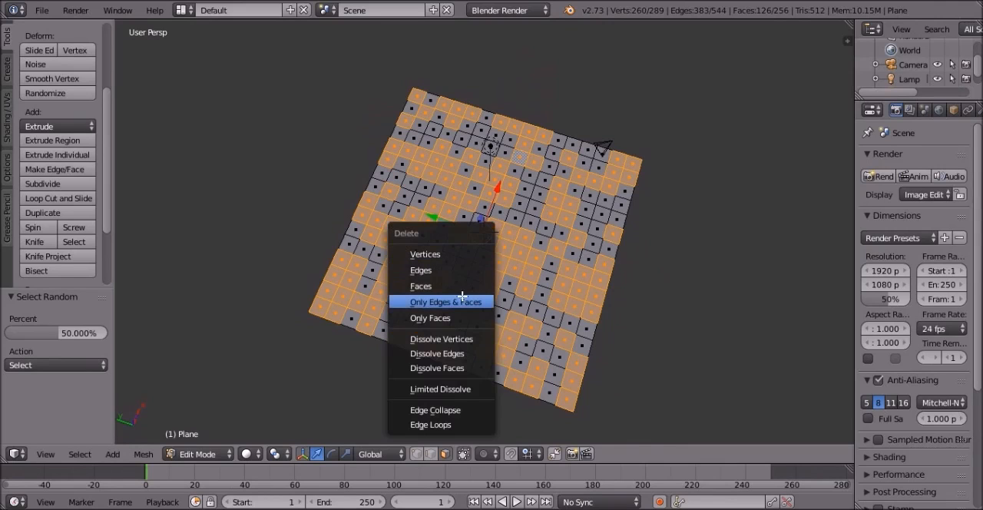
pyautogui.click(461, 285)
pyautogui.moveTo(547, 244); pyautogui.dragTo(518, 292, button='middle')
pyautogui.press('Tab')
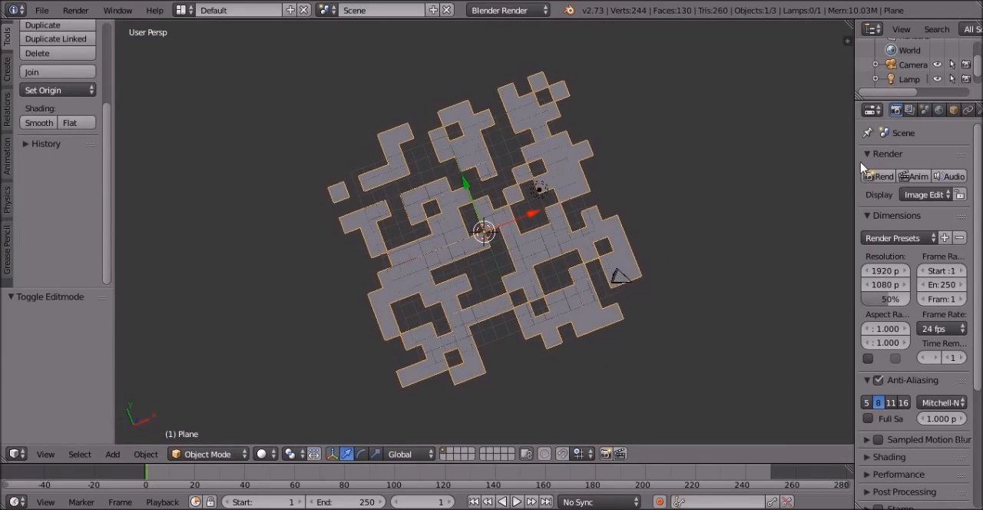
# - Widen the properties area and add a Solidify modifier to the plane
pyautogui.moveTo(856, 165); pyautogui.dragTo(724, 173)
pyautogui.click(863, 111)
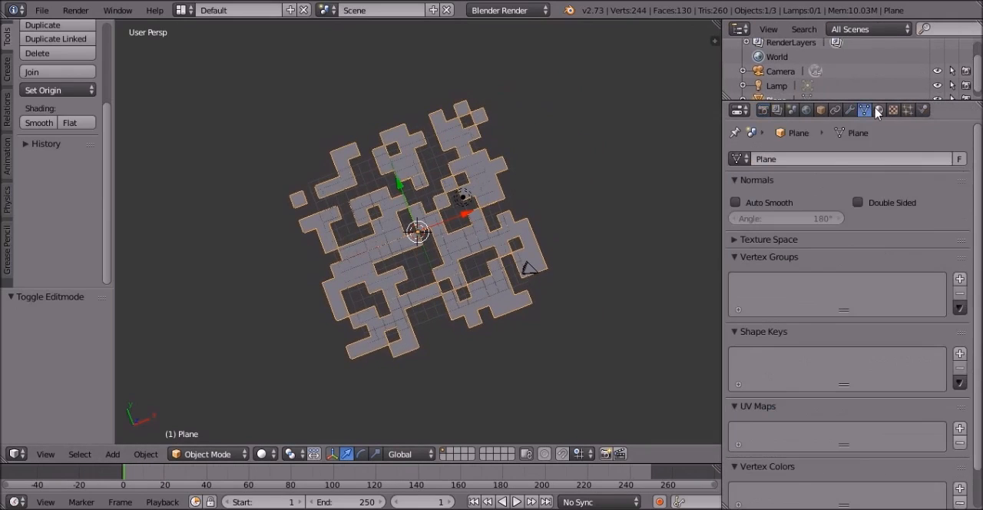
pyautogui.click(879, 111)
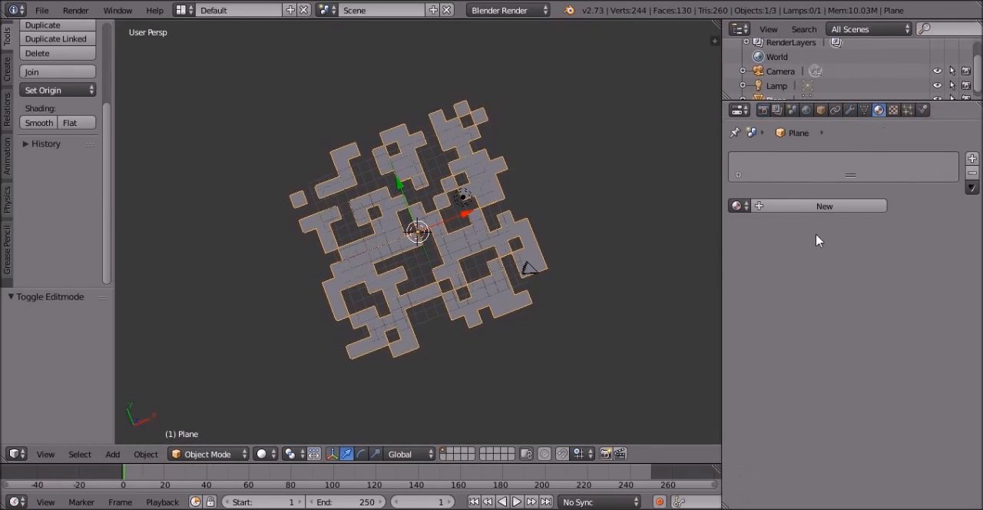
pyautogui.click(849, 111)
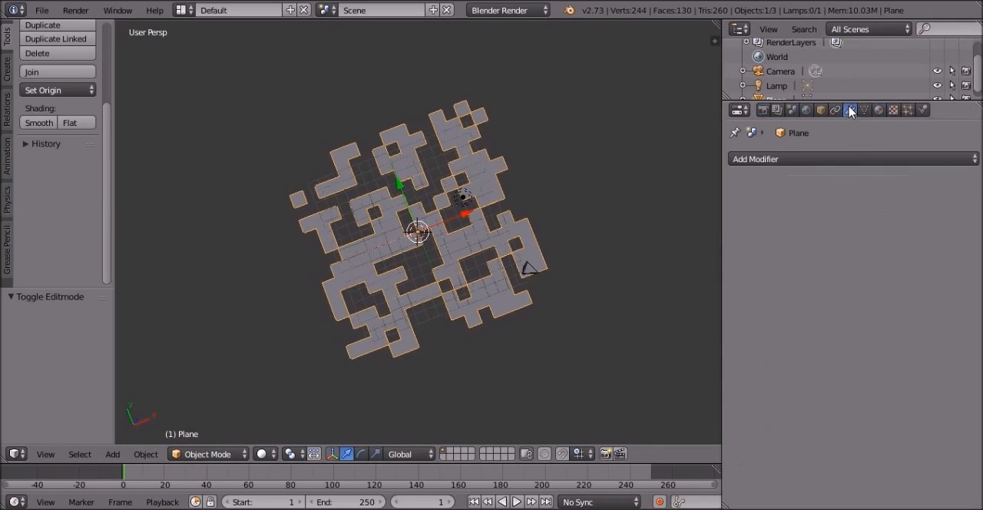
pyautogui.click(773, 160)
pyautogui.click(820, 161)
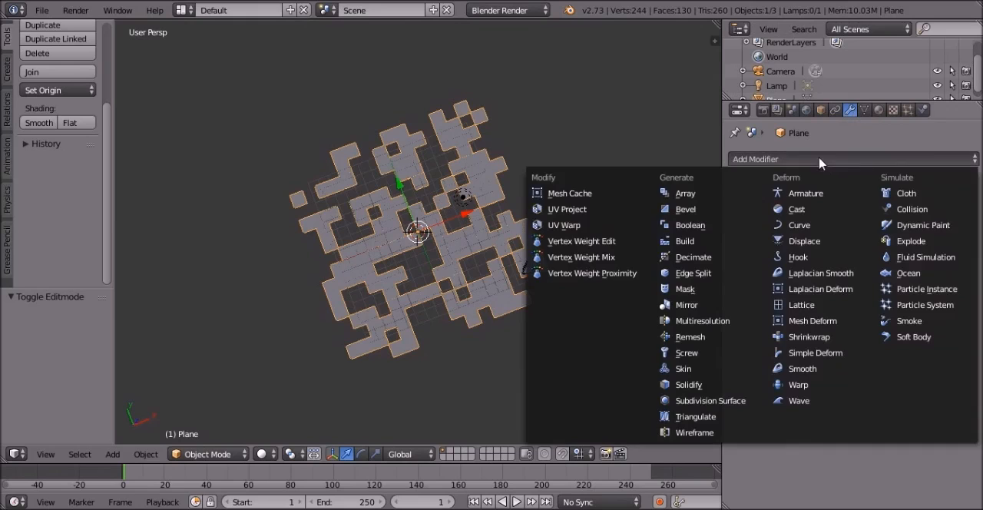
pyautogui.click(691, 384)
# - Set the Solidify thickness to about 0.086 to give the flat pieces height
pyautogui.moveTo(534, 192); pyautogui.dragTo(599, 56, button='middle')
pyautogui.scroll(5, 527, 223)
pyautogui.moveTo(508, 219); pyautogui.dragTo(686, 188, button='middle')
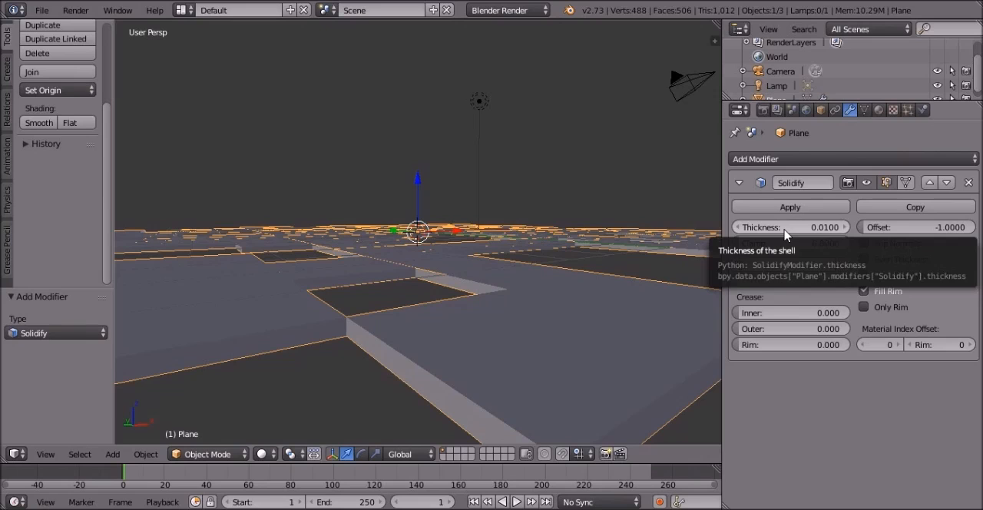
pyautogui.moveTo(503, 257); pyautogui.dragTo(570, 293, button='middle')
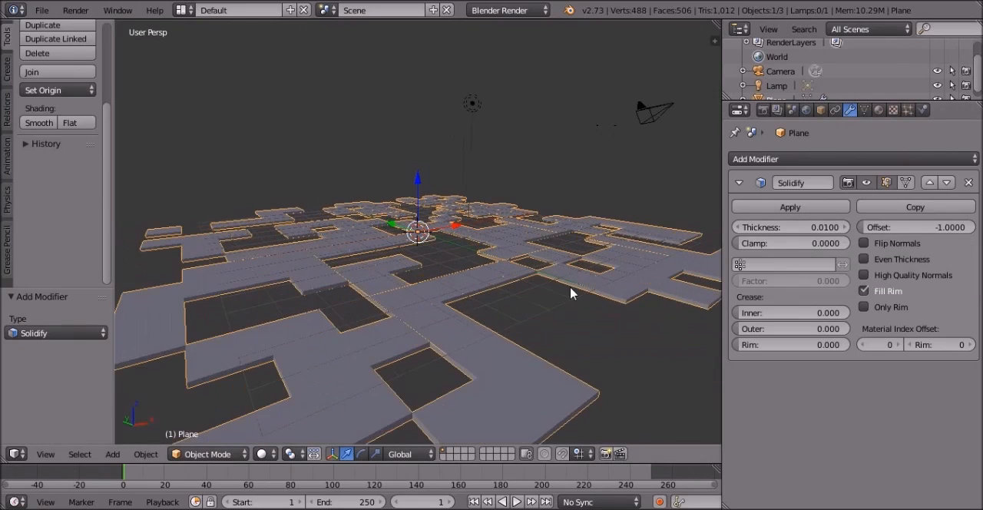
pyautogui.moveTo(514, 253); pyautogui.dragTo(667, 254, button='middle')
pyautogui.moveTo(791, 227); pyautogui.dragTo(811, 228)
pyautogui.moveTo(238, 222); pyautogui.dragTo(417, 204, button='middle')
pyautogui.scroll(-2, 418, 206)
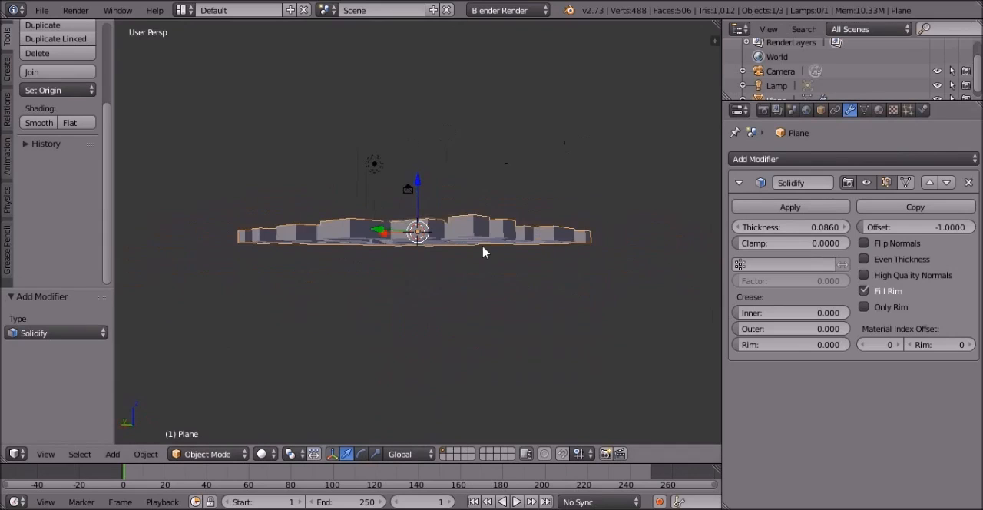
# - Apply the Solidify modifier to the cloud mesh
pyautogui.moveTo(542, 222); pyautogui.dragTo(427, 312, button='middle')
pyautogui.scroll(5, 427, 311)
pyautogui.click(792, 208)
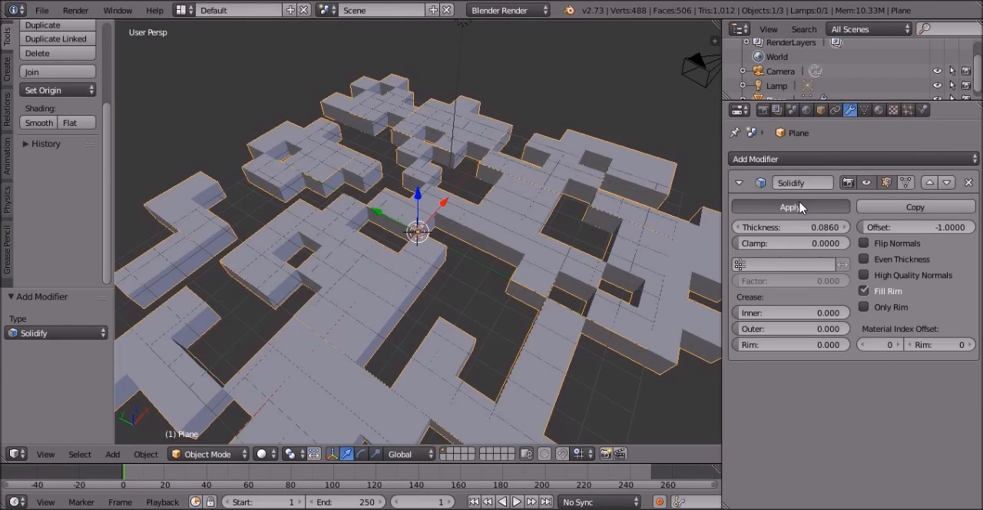
pyautogui.click(800, 208)
pyautogui.scroll(-3, 566, 138)
# - Add a new material to the cloud mesh
pyautogui.click(879, 112)
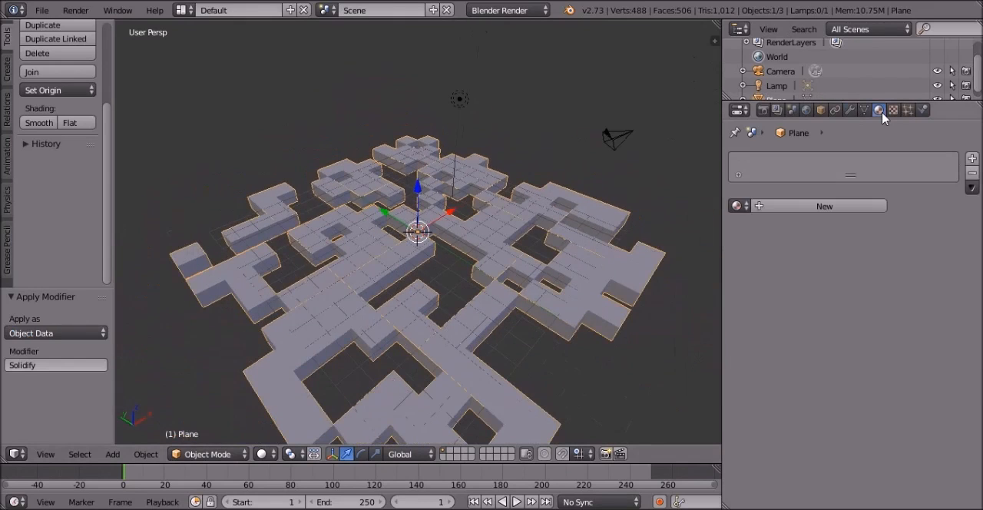
pyautogui.click(805, 205)
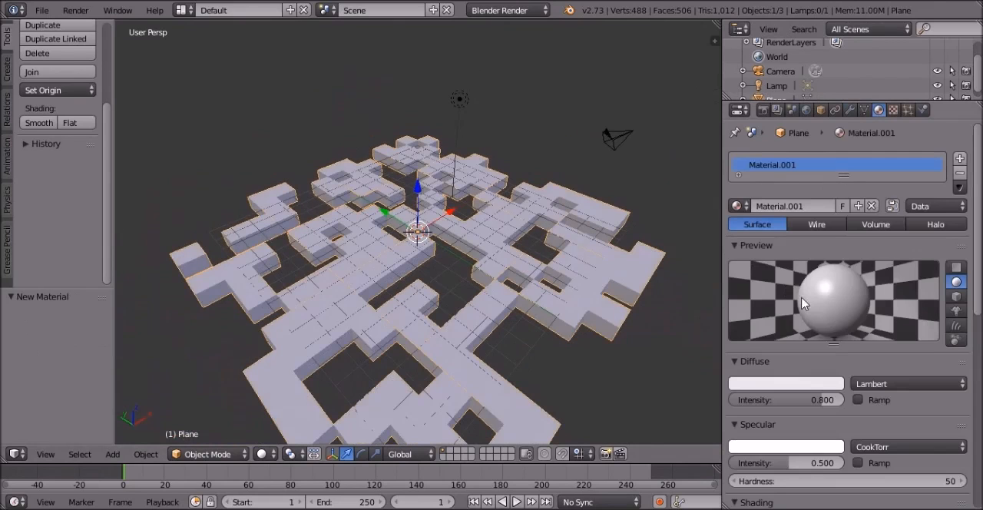
pyautogui.moveTo(598, 159); pyautogui.dragTo(580, 219, button='middle')
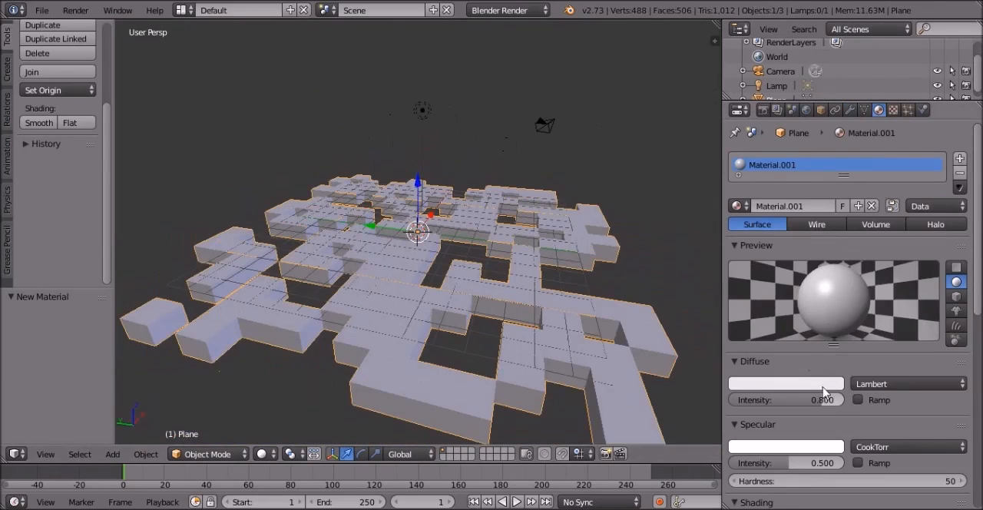
# - Raise the cloud material's diffuse intensity and lower its specular intensity
pyautogui.scroll(-1, 809, 339)
pyautogui.scroll(-1, 807, 338)
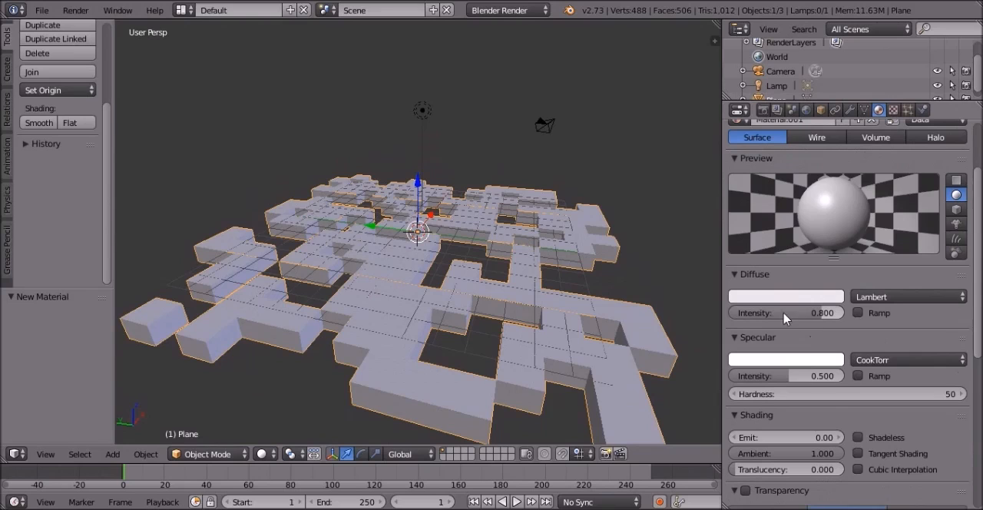
pyautogui.moveTo(785, 319); pyautogui.dragTo(809, 318)
pyautogui.moveTo(757, 374); pyautogui.dragTo(729, 373)
# - Turn off the Traceable option for the cloud material
pyautogui.scroll(-3, 790, 250)
pyautogui.scroll(-7, 790, 242)
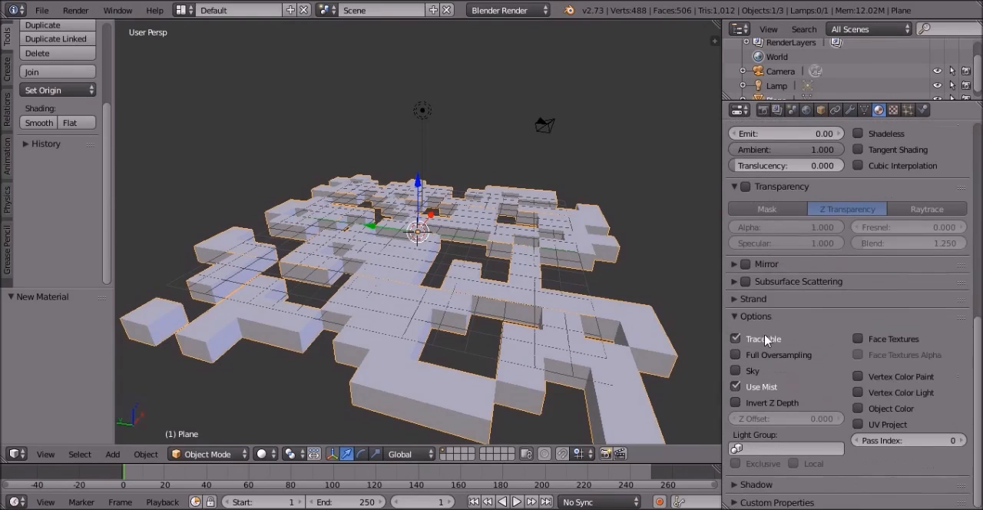
pyautogui.click(764, 341)
pyautogui.scroll(3, 772, 327)
# - Select the scene's lamp and delete it
pyautogui.moveTo(390, 227); pyautogui.dragTo(384, 285, button='middle')
pyautogui.press('KP_0')
pyautogui.rightClick(576, 35)
pyautogui.scroll(2, 586, 136)
pyautogui.click(807, 111)
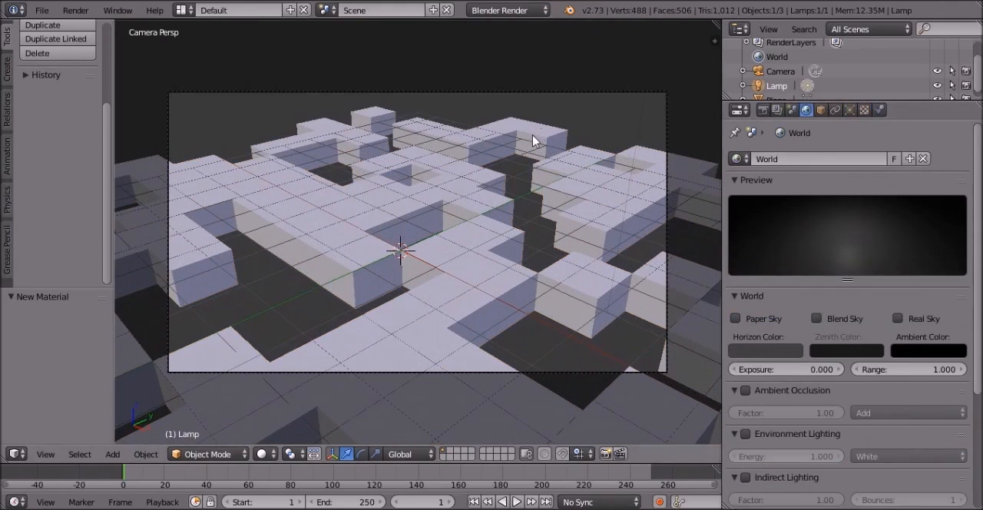
pyautogui.press('KP_0')
pyautogui.press('x')
pyautogui.click(530, 137)
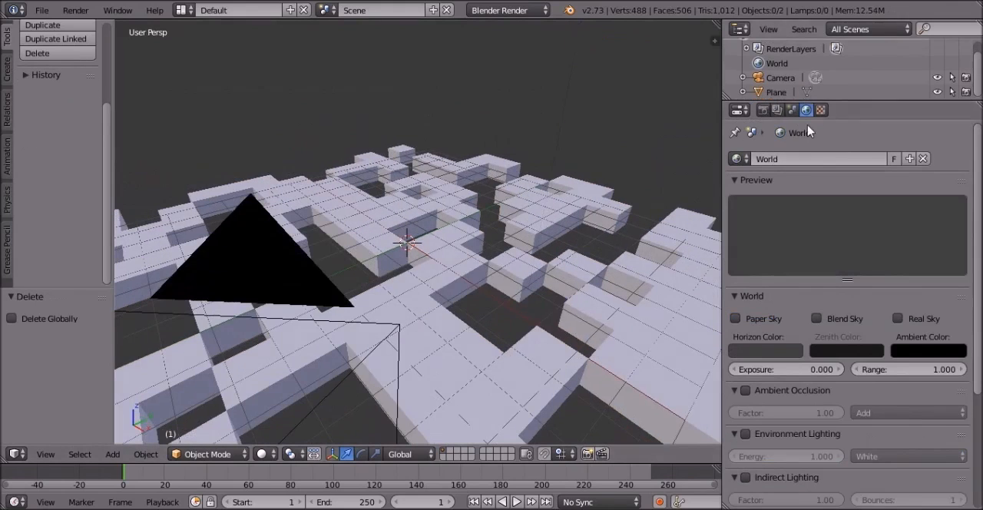
# - Enable Ambient Occlusion and Environment Lighting in the world settings
pyautogui.click(744, 391)
pyautogui.click(745, 434)
pyautogui.moveTo(561, 172); pyautogui.dragTo(563, 188, button='middle')
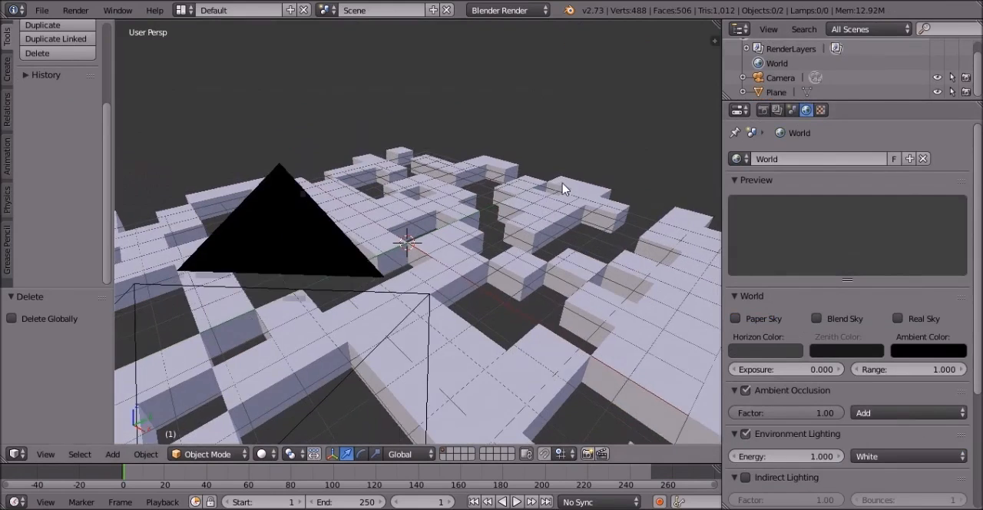
# - Render the clouds from the camera view and inspect the resulting image
pyautogui.press('KP_0')
pyautogui.press('F12')
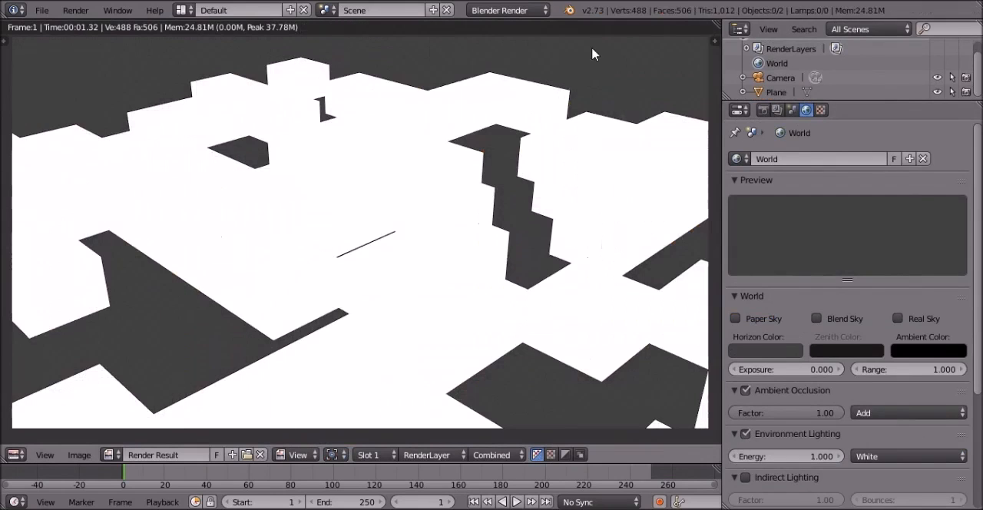
pyautogui.moveTo(564, 150); pyautogui.dragTo(562, 156, button='middle')
pyautogui.scroll(-2, 574, 178)
pyautogui.scroll(2, 580, 185)
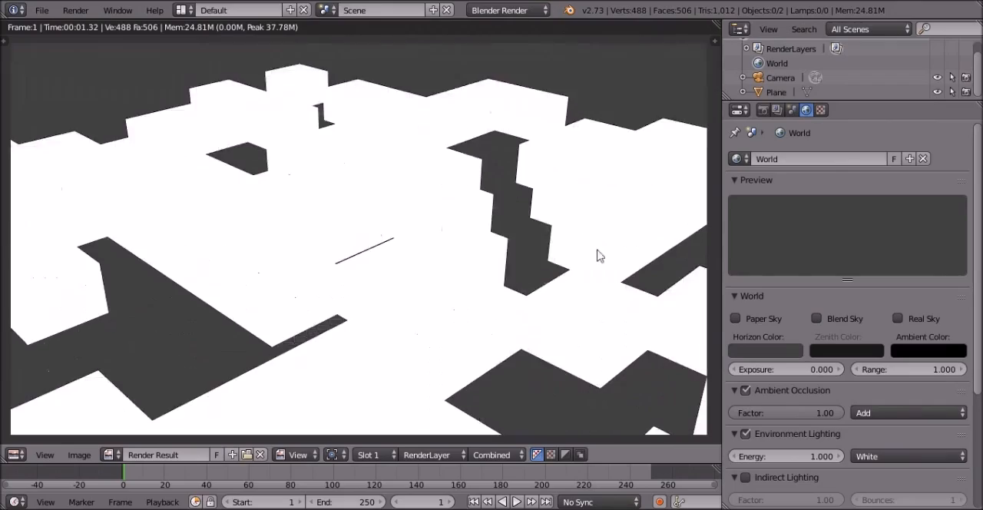
pyautogui.scroll(-2, 610, 252)
pyautogui.scroll(2, 653, 180)
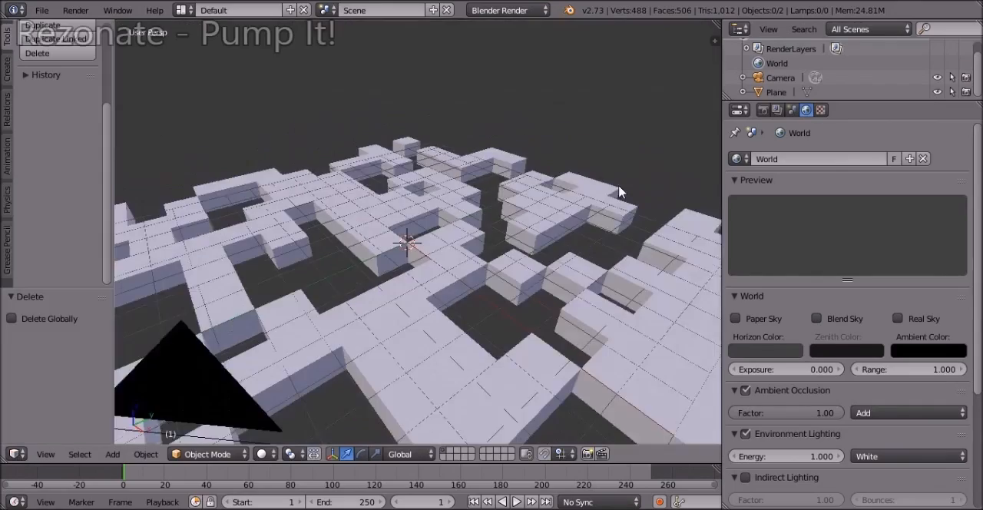
pyautogui.moveTo(621, 192); pyautogui.dragTo(556, 198, button='middle')
pyautogui.scroll(-4, 481, 283)
pyautogui.scroll(-4, 460, 253)
pyautogui.moveTo(437, 283); pyautogui.dragTo(471, 318, button='middle')
pyautogui.moveTo(472, 318); pyautogui.dragTo(491, 273, button='right')
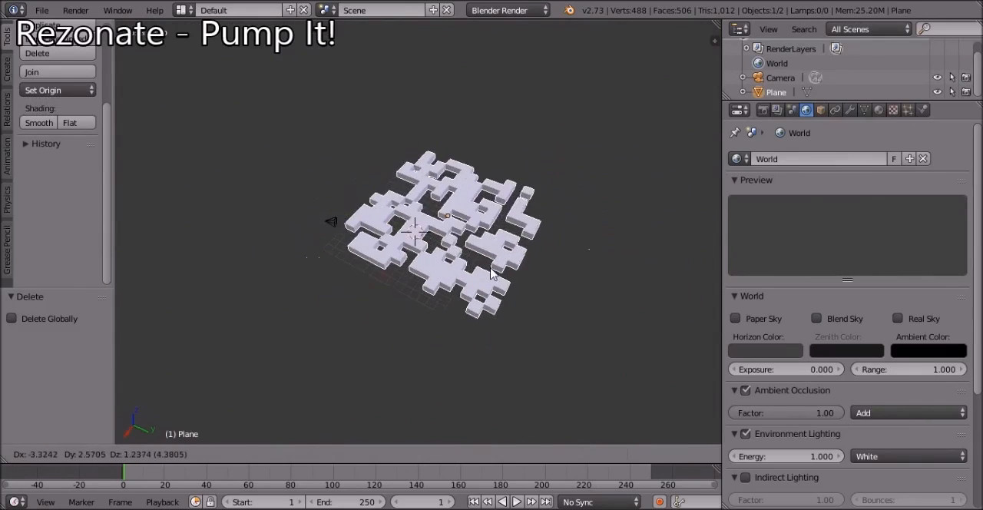
pyautogui.rightClick(492, 274)
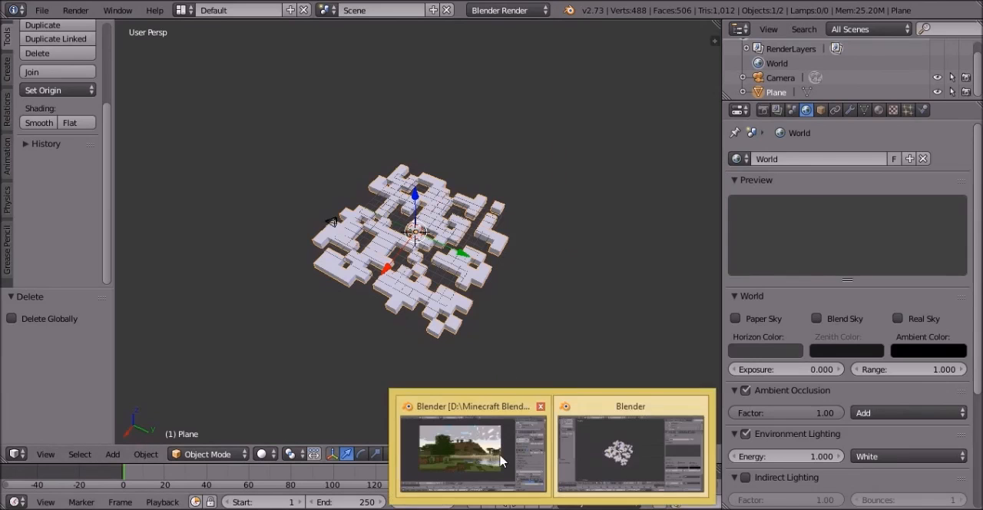
# - Switch to the other Blender window with the rendered Minecraft landscape and examine its clouds up close
pyautogui.click(518, 466)
pyautogui.scroll(1, 514, 123)
pyautogui.moveTo(365, 265); pyautogui.dragTo(92, 438, button='middle')
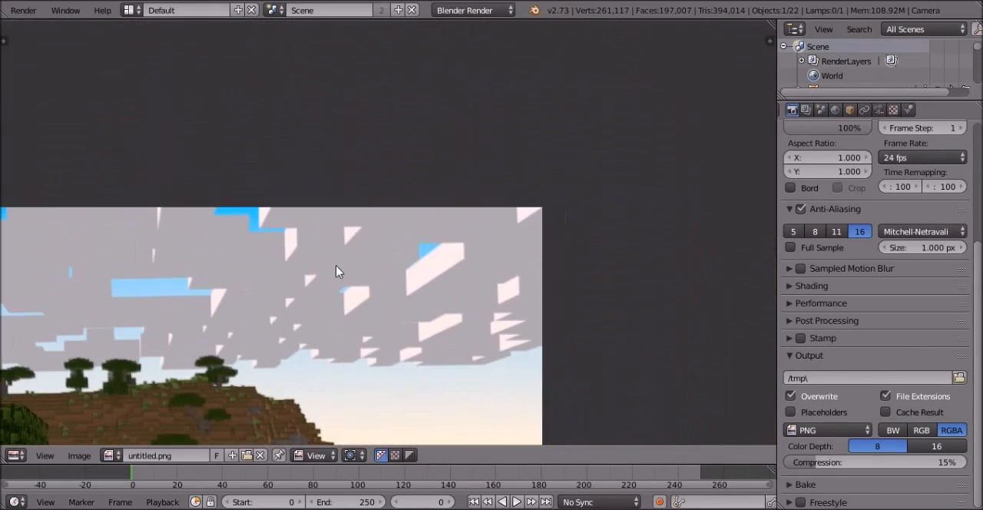
pyautogui.scroll(1, 515, 318)
pyautogui.click(266, 323)
# - Examine the hill, trees and shoreline in the rendered Minecraft landscape
pyautogui.moveTo(323, 354); pyautogui.dragTo(493, 209, button='middle')
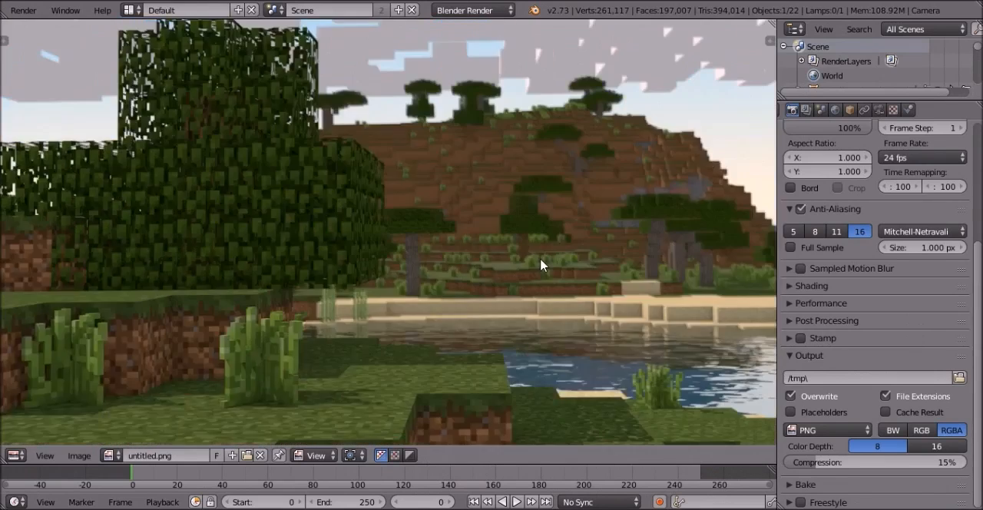
pyautogui.scroll(-2, 540, 256)
pyautogui.moveTo(362, 245); pyautogui.dragTo(282, 212, button='middle')
pyautogui.scroll(-3, 279, 214)
pyautogui.moveTo(296, 205); pyautogui.dragTo(374, 247)
pyautogui.scroll(3, 342, 284)
pyautogui.moveTo(323, 305); pyautogui.dragTo(364, 320, button='middle')
pyautogui.moveTo(581, 309); pyautogui.dragTo(626, 293)
# - Inspect the foreground grass blocks and the water reflections in the rendered landscape up close
pyautogui.scroll(4, 431, 201)
pyautogui.moveTo(436, 178); pyautogui.dragTo(331, 77, button='middle')
pyautogui.scroll(3, 522, 185)
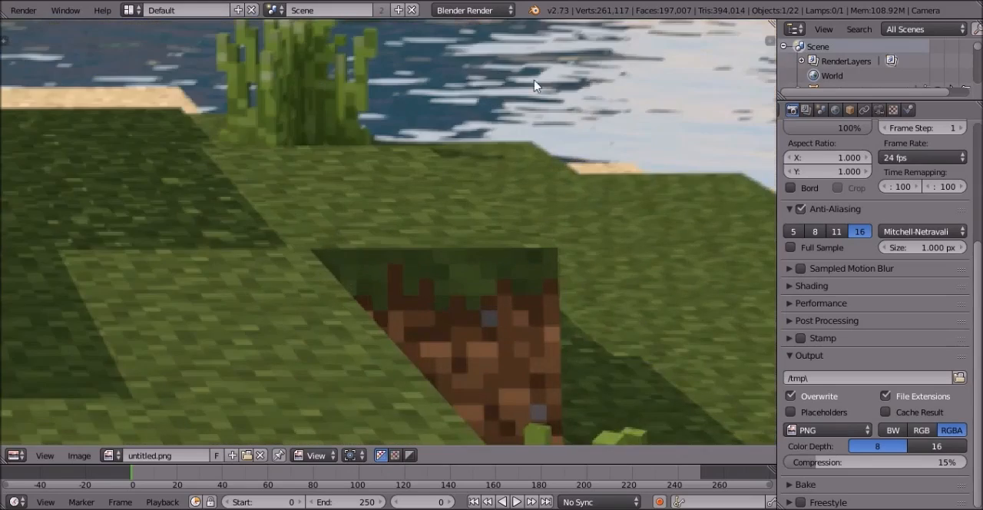
pyautogui.moveTo(499, 75); pyautogui.dragTo(323, 250, button='middle')
pyautogui.scroll(1, 614, 192)
pyautogui.moveTo(614, 193); pyautogui.dragTo(574, 233, button='middle')
pyautogui.scroll(1, 584, 223)
pyautogui.scroll(-1, 564, 184)
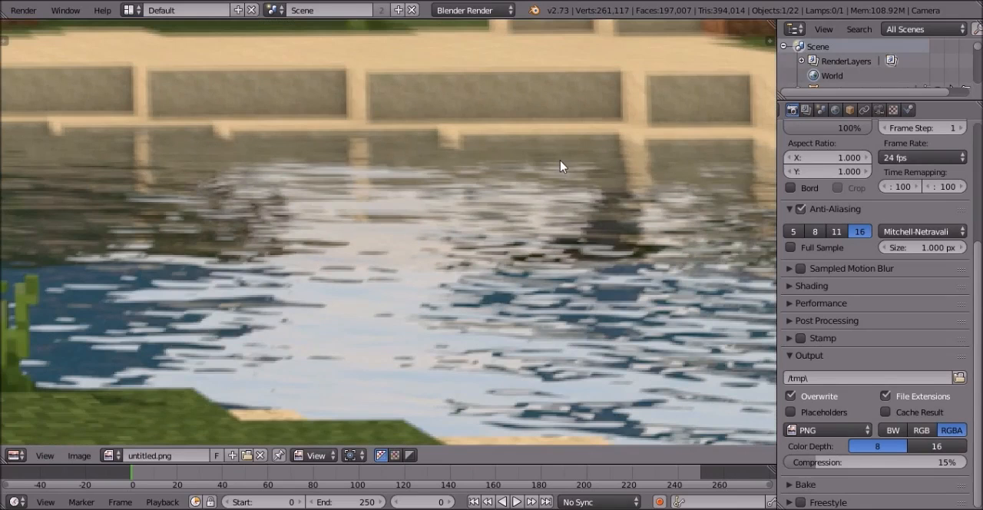
pyautogui.scroll(-3, 560, 145)
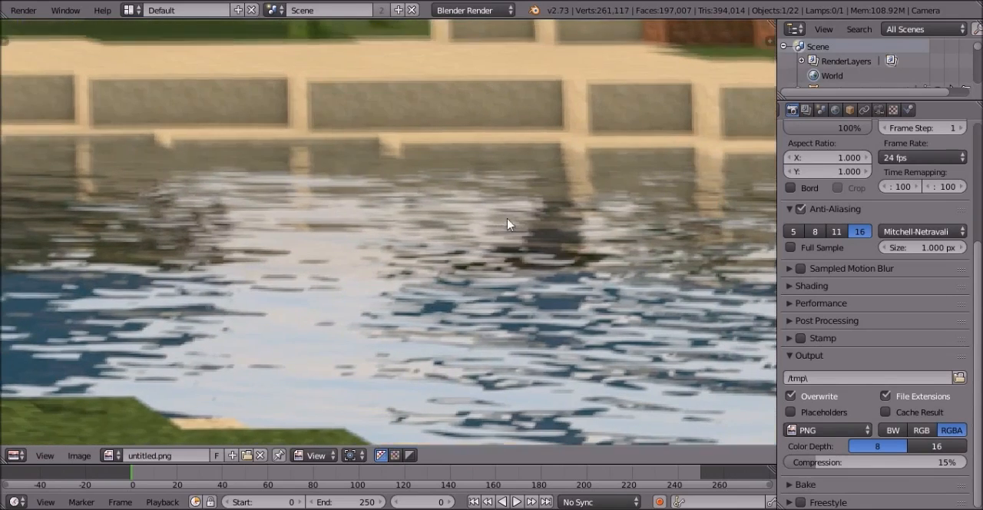
pyautogui.moveTo(461, 172); pyautogui.dragTo(514, 190, button='middle')
pyautogui.moveTo(532, 240); pyautogui.dragTo(606, 277, button='middle')
# - Review the overall landscape render and how the blocky clouds look in its sky
pyautogui.scroll(-3, 461, 215)
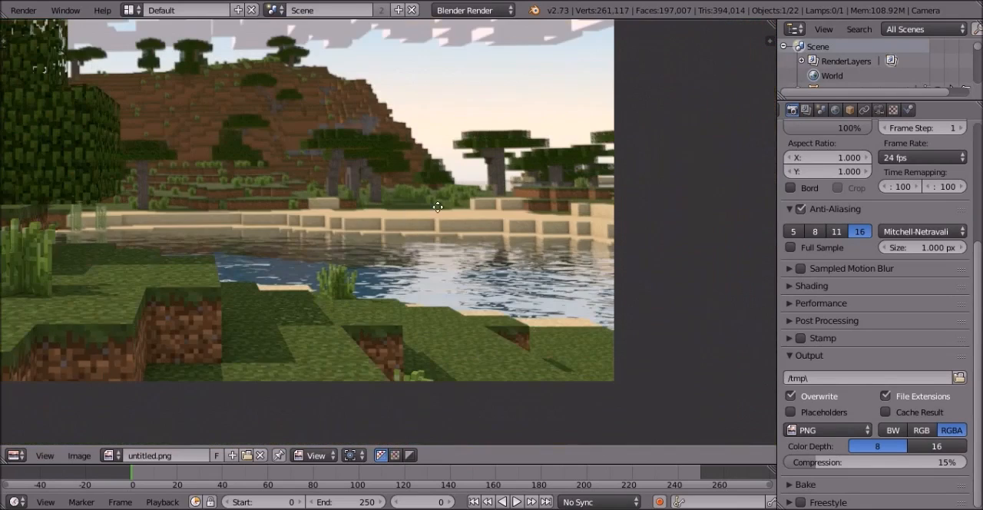
pyautogui.moveTo(436, 204); pyautogui.dragTo(533, 191, button='middle')
pyautogui.moveTo(479, 170); pyautogui.dragTo(525, 206, button='middle')
pyautogui.moveTo(461, 92); pyautogui.dragTo(422, 258, button='middle')
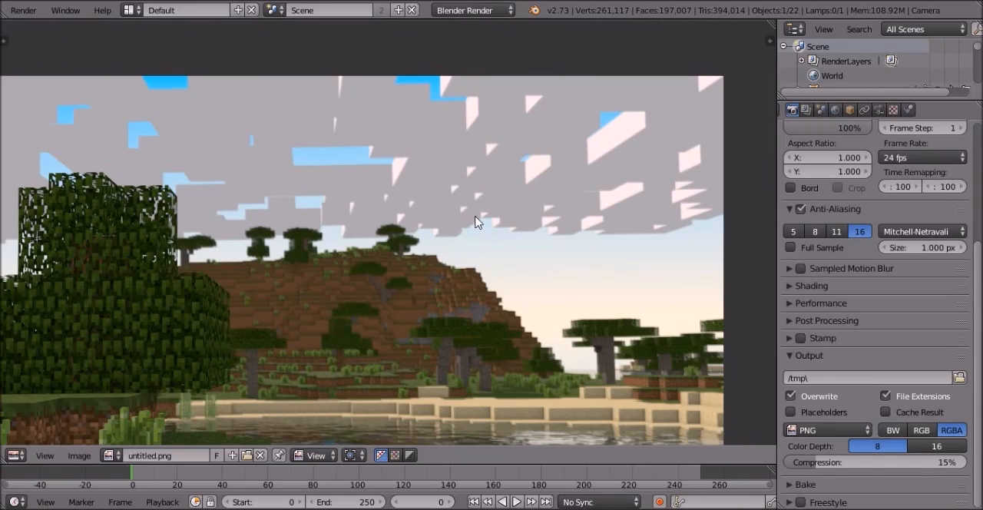
pyautogui.scroll(1, 445, 186)
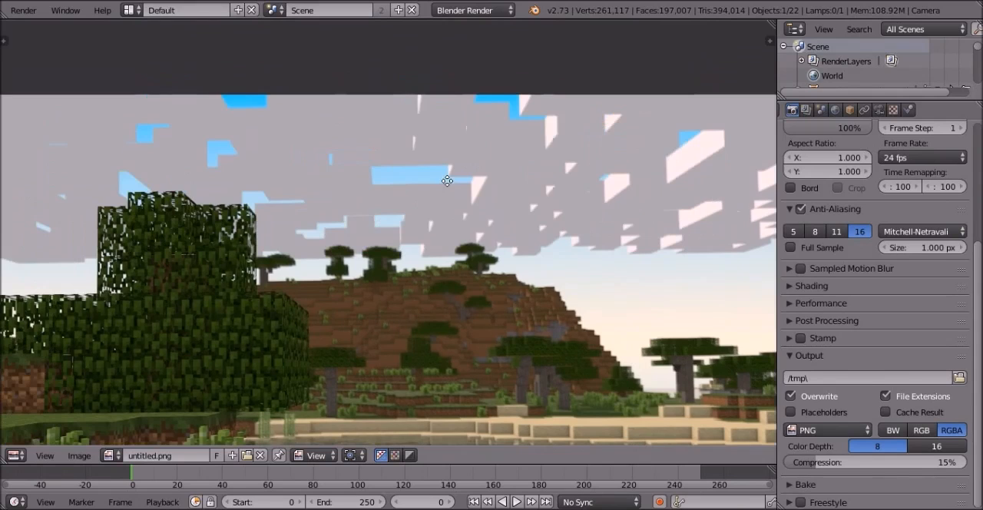
pyautogui.scroll(-2, 448, 123)
pyautogui.scroll(2, 449, 138)
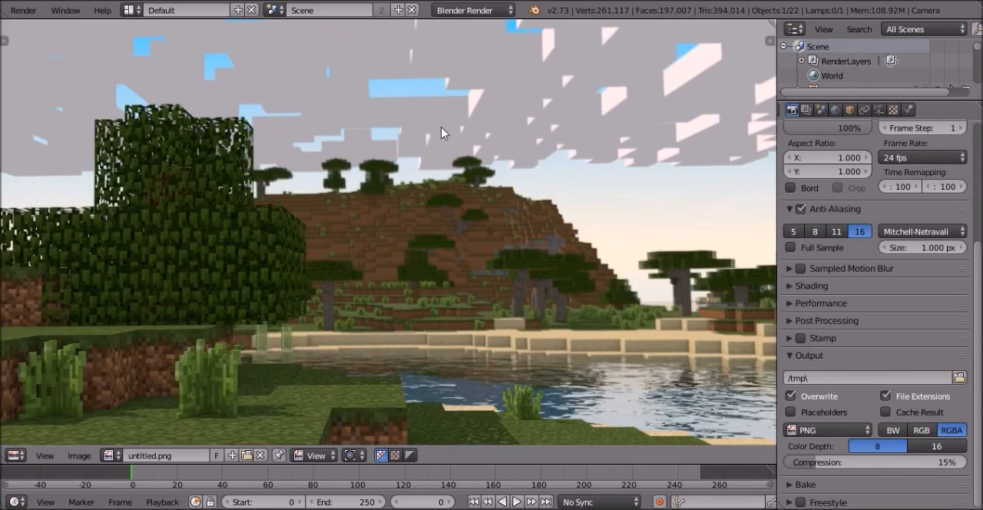
pyautogui.scroll(-1, 540, 187)
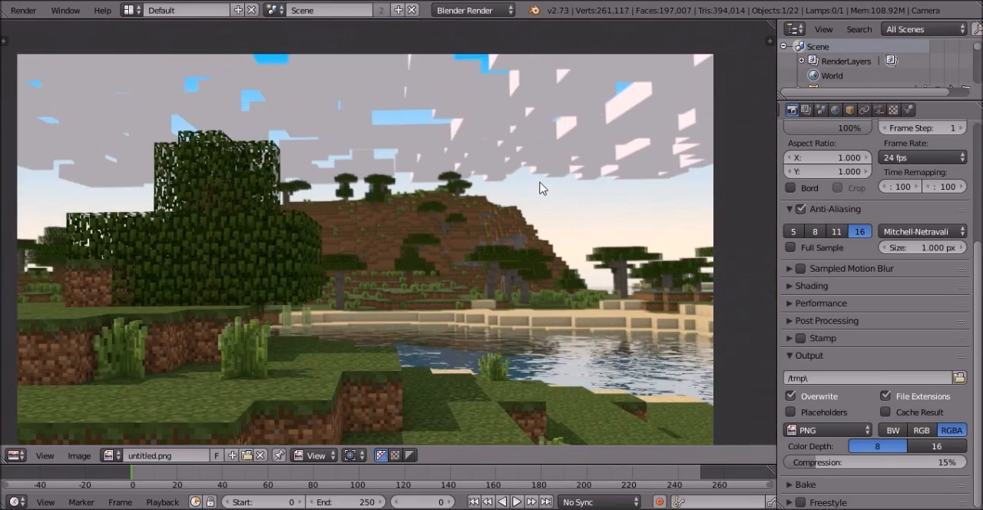